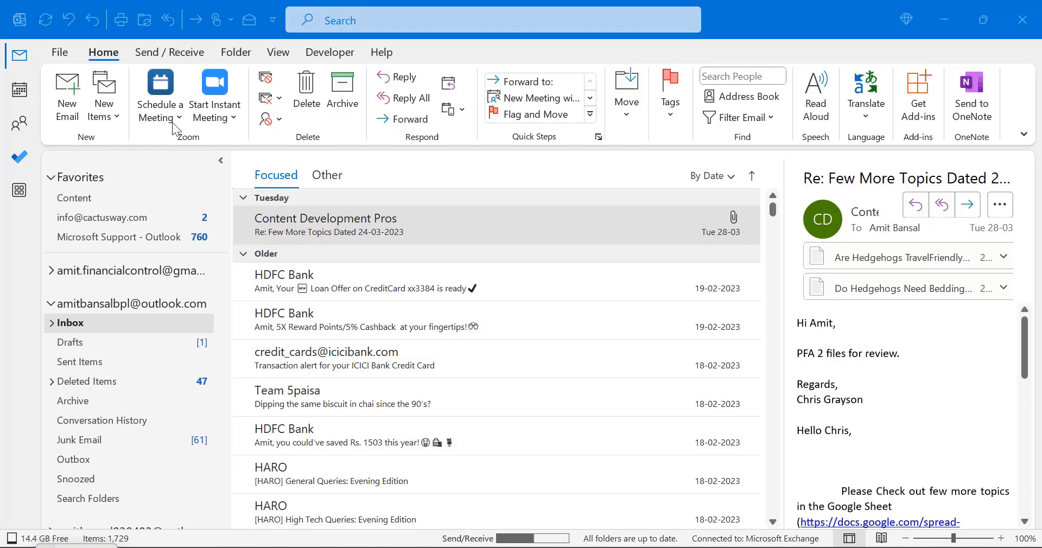
- Create a new appointment from the mail view and title it "Boss Birthday"
{"action": "left_click", "coordinate": [380, 225]}
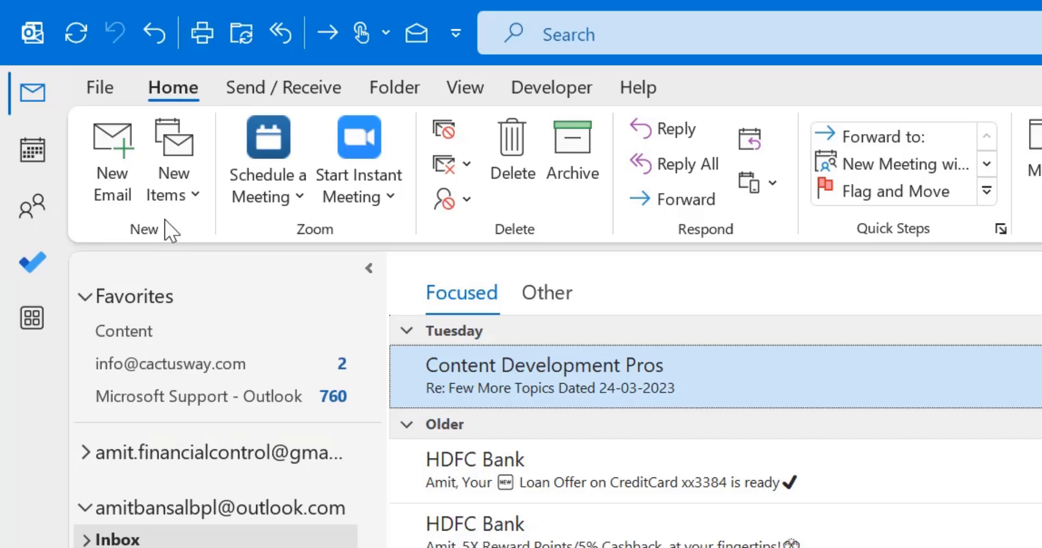
{"action": "left_click", "coordinate": [193, 195]}
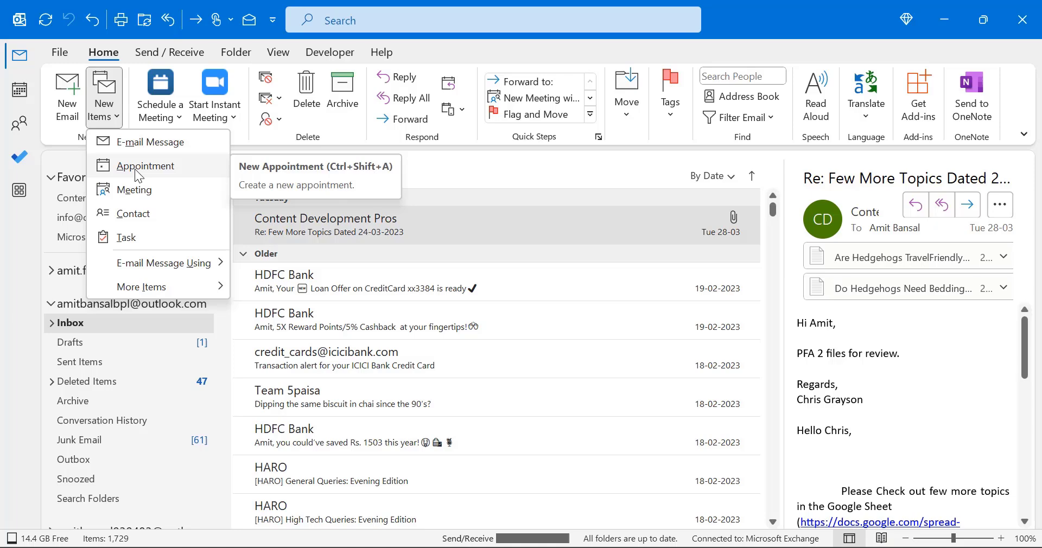
{"action": "left_click", "coordinate": [227, 286]}
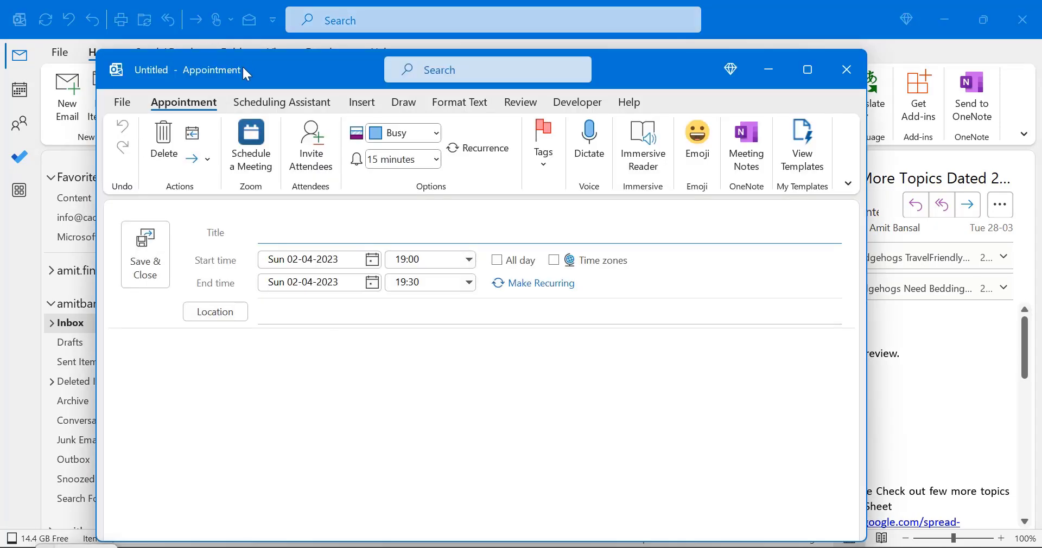
{"action": "left_click_drag", "start_coordinate": [246, 74], "coordinate": [236, 100]}
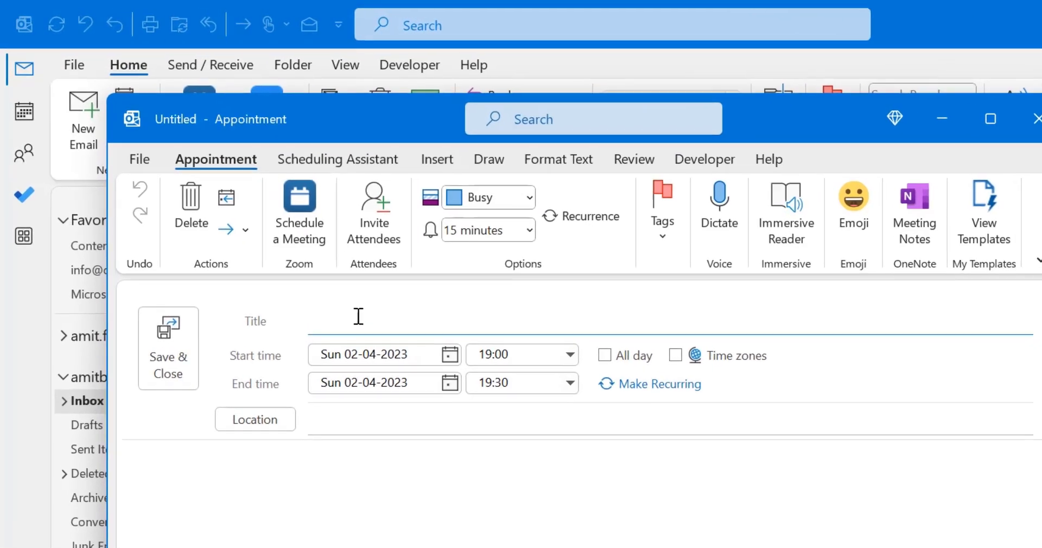
{"action": "type", "text": "Boss Birthday"}
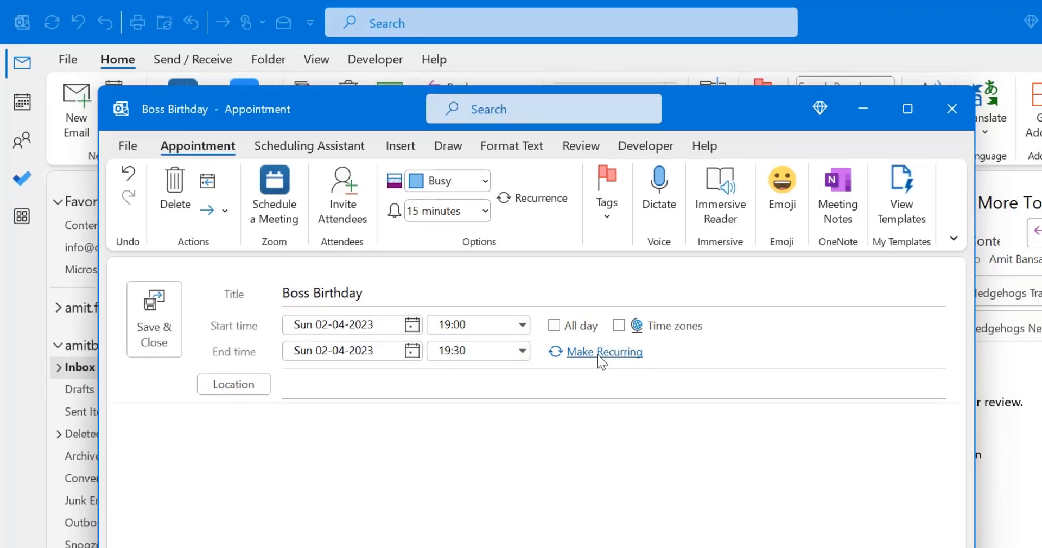
- Make the Boss Birthday appointment recurring with a yearly recurrence pattern
{"action": "left_click", "coordinate": [655, 385]}
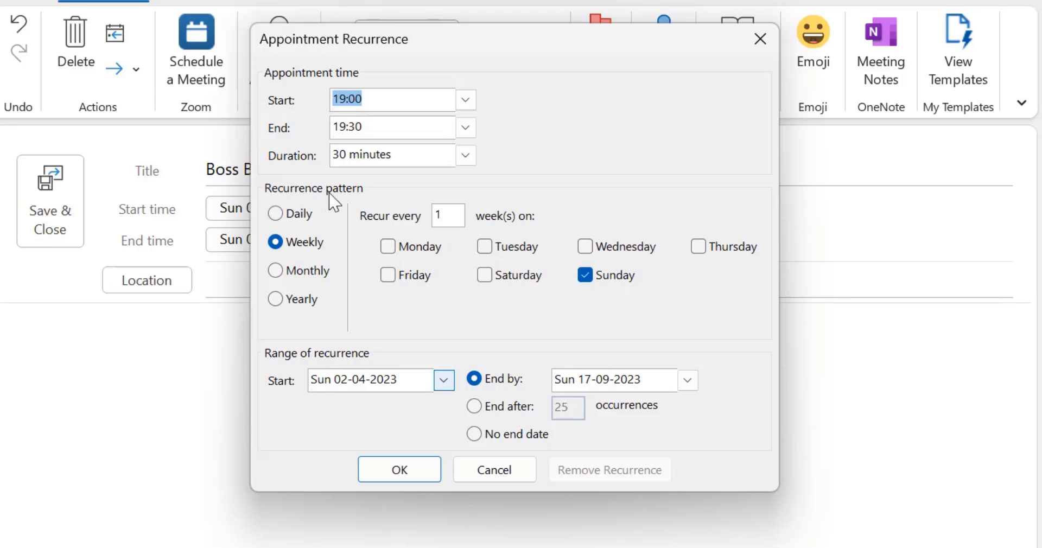
{"action": "left_click", "coordinate": [275, 214]}
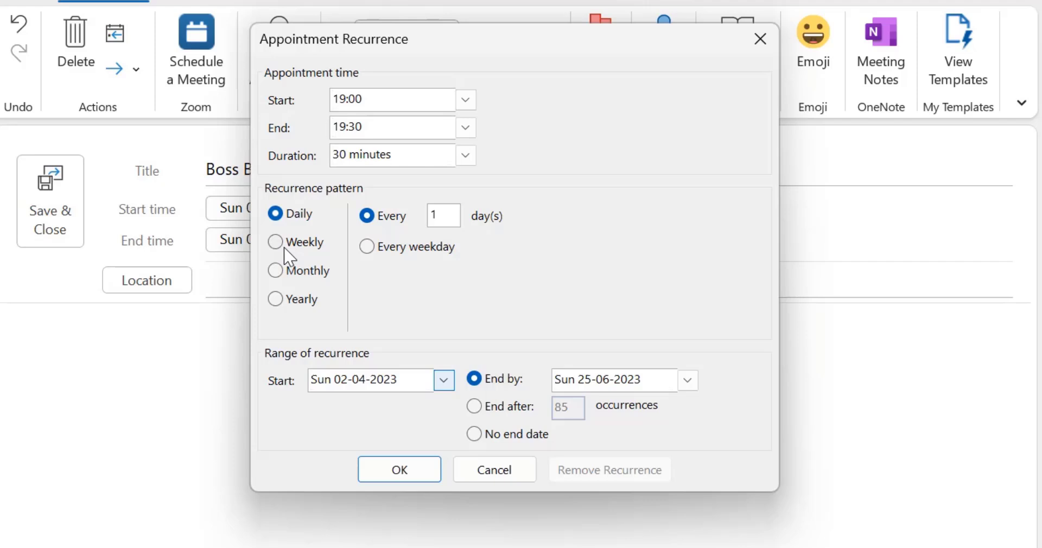
{"action": "left_click", "coordinate": [300, 247]}
{"action": "left_click", "coordinate": [293, 274]}
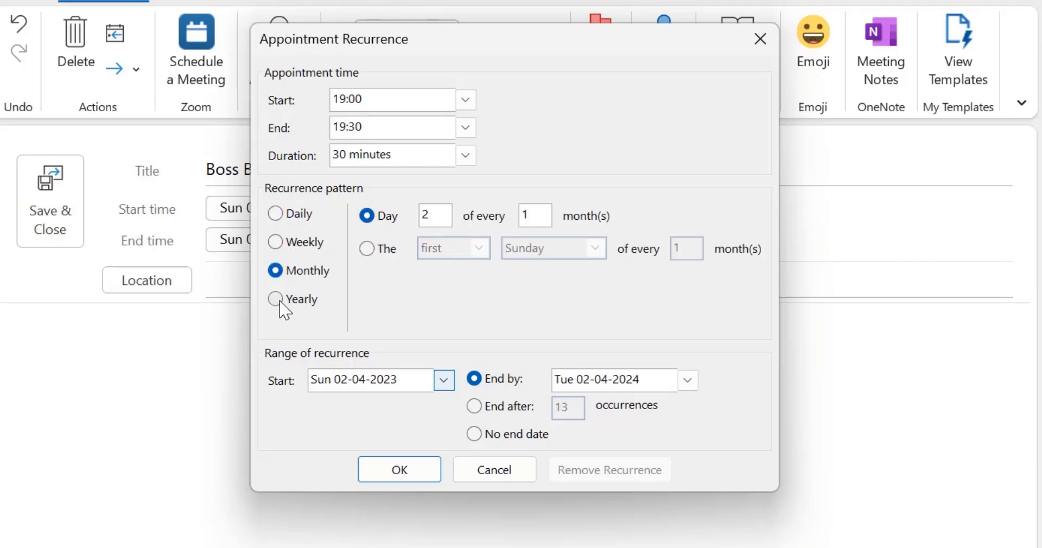
{"action": "left_click", "coordinate": [286, 299]}
{"action": "left_click_drag", "start_coordinate": [326, 52], "coordinate": [323, 31]}
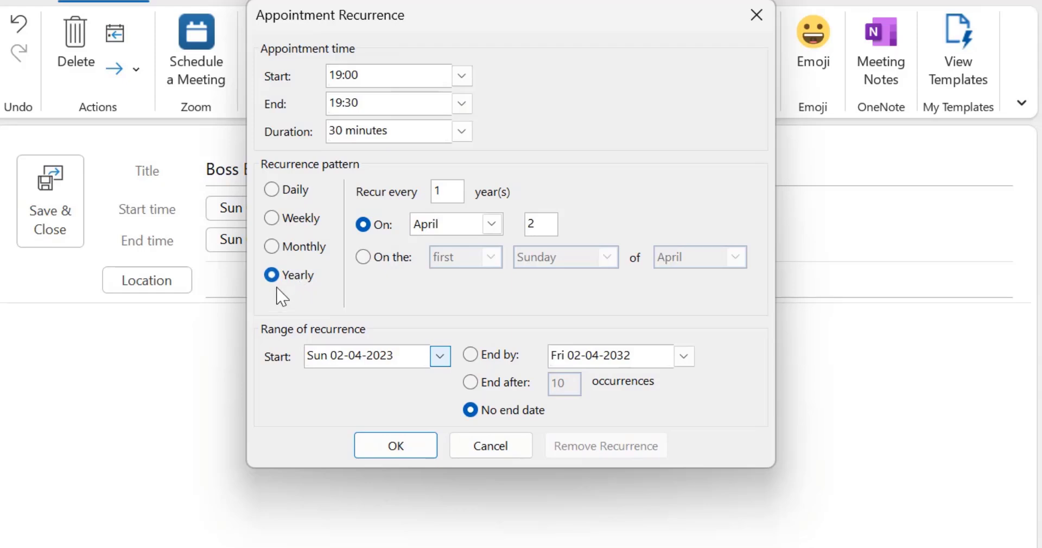
- Set the yearly pattern to recur every 10 years on April 10
{"action": "double_click", "coordinate": [448, 191]}
{"action": "type", "text": "10"}
{"action": "left_click", "coordinate": [496, 227]}
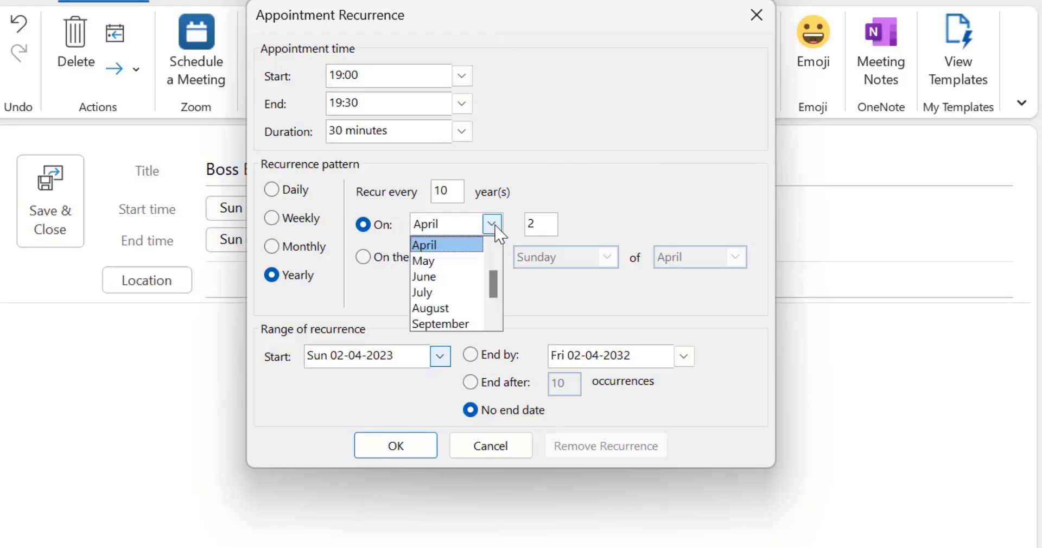
{"action": "left_click", "coordinate": [460, 244]}
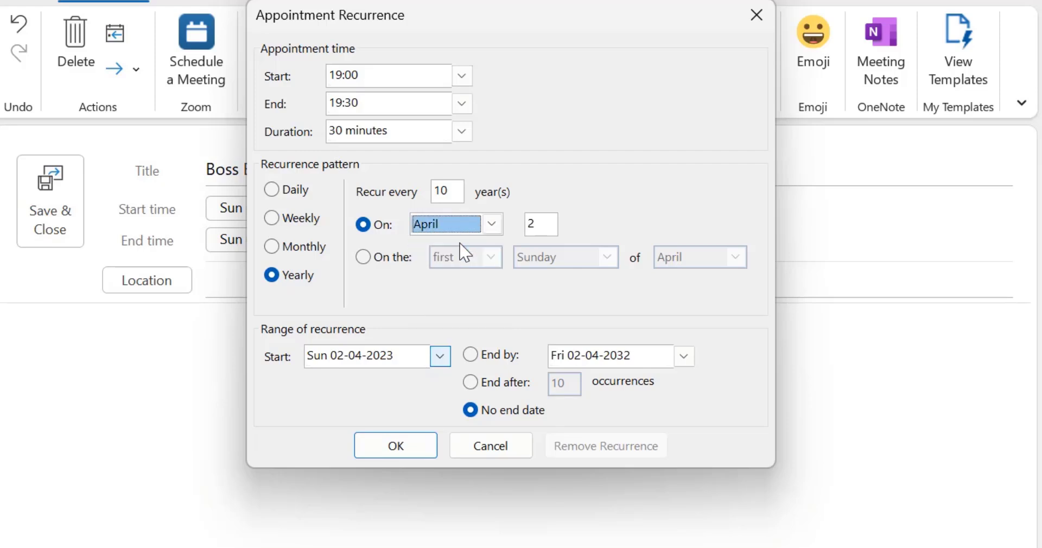
{"action": "double_click", "coordinate": [542, 224]}
{"action": "type", "text": "10"}
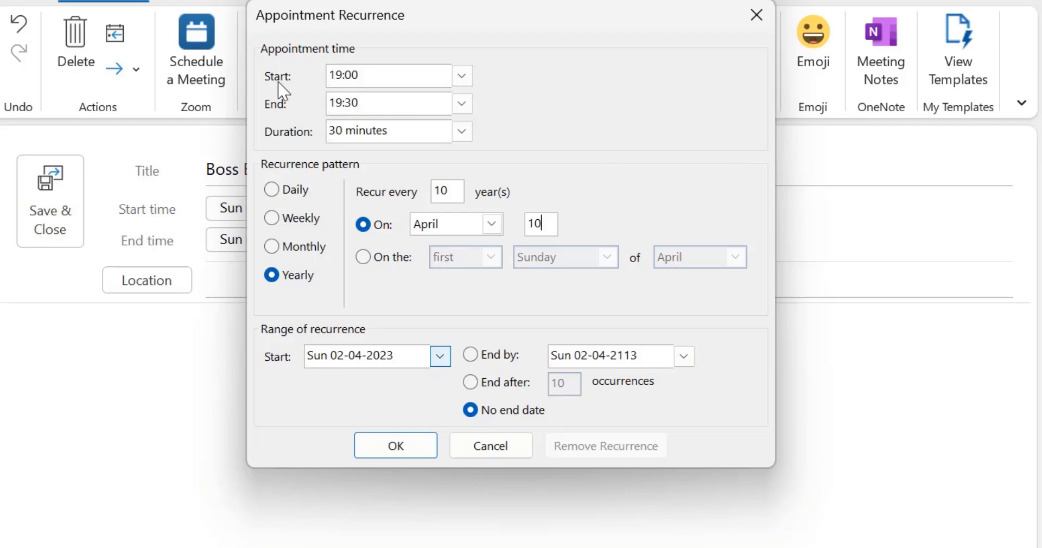
- Set the recurring appointment's time to start at 08:00 and end at 10:00, with a 2-hour duration
{"action": "left_click", "coordinate": [462, 76]}
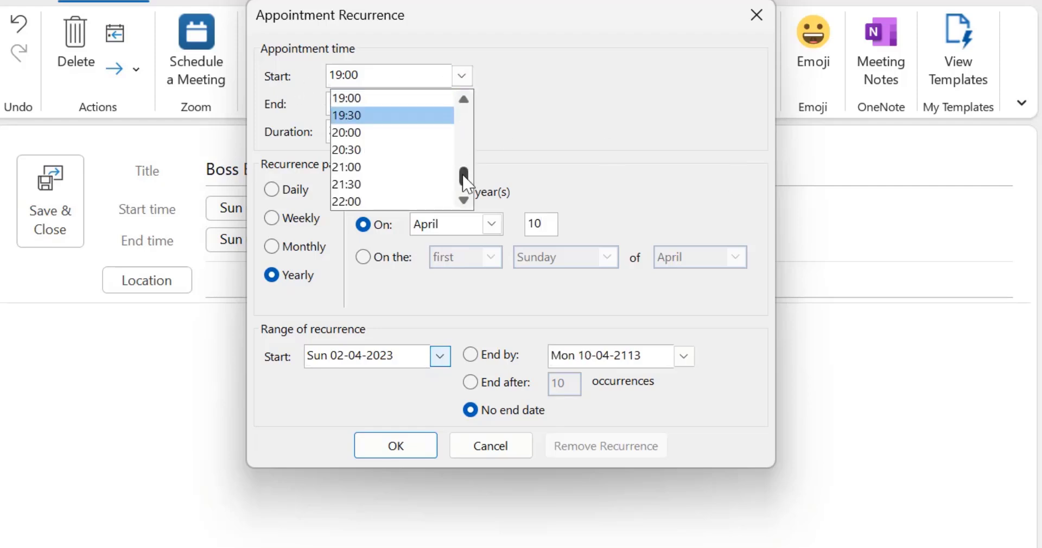
{"action": "left_click_drag", "start_coordinate": [464, 174], "coordinate": [470, 95]}
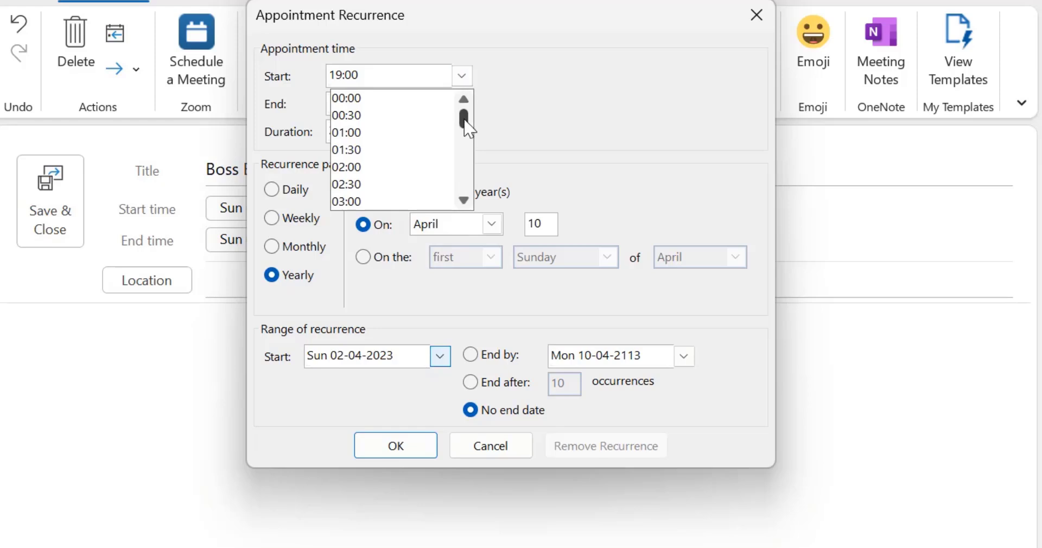
{"action": "scroll", "coordinate": [402, 138], "scroll_direction": "down", "scroll_amount": 5}
{"action": "left_click", "coordinate": [367, 98]}
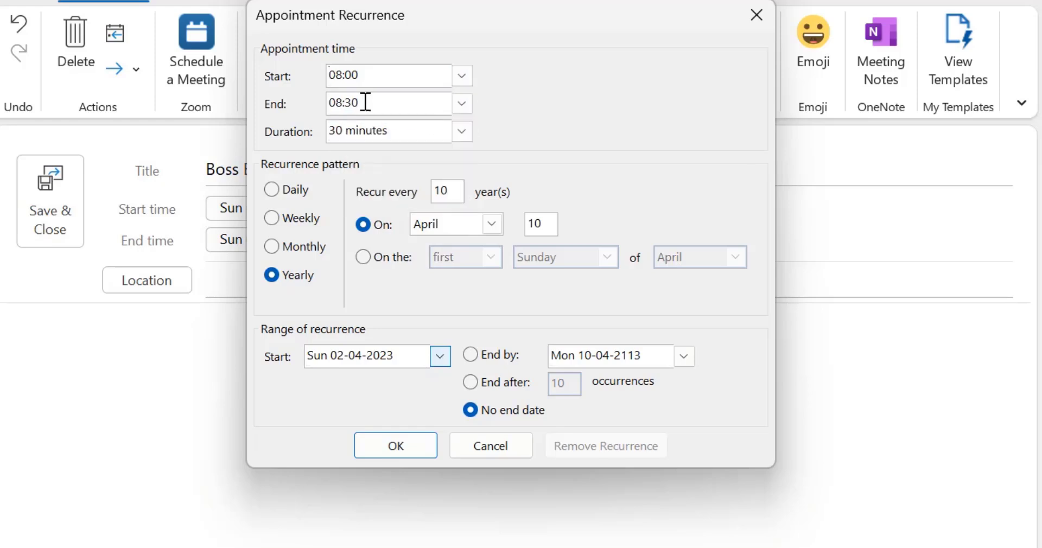
{"action": "left_click", "coordinate": [462, 105]}
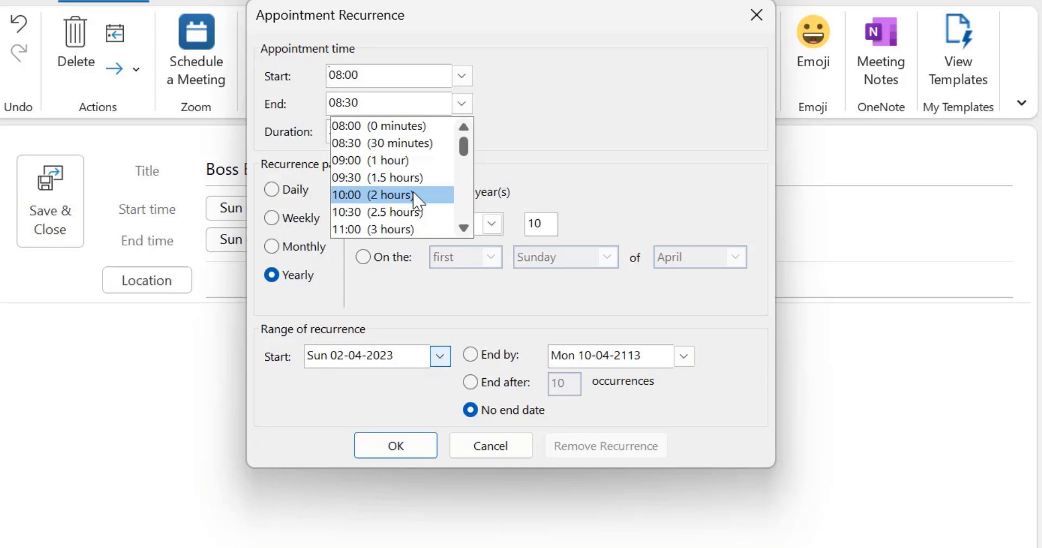
{"action": "left_click", "coordinate": [414, 195]}
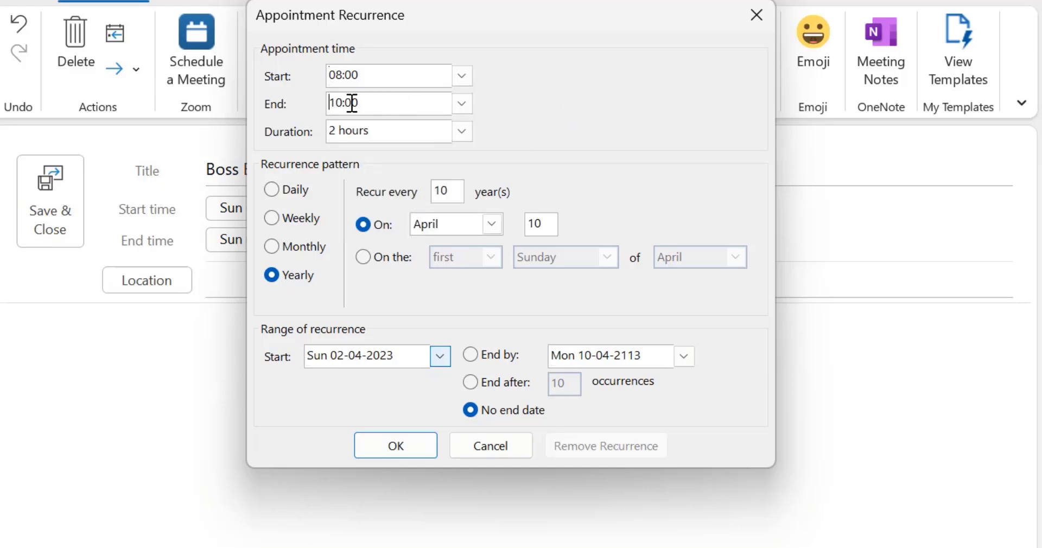
{"action": "left_click", "coordinate": [462, 131]}
{"action": "left_click", "coordinate": [399, 156]}
{"action": "left_click", "coordinate": [451, 190]}
- Set the range of recurrence to end after 10 occurrences and apply the recurrence settings
{"action": "left_click", "coordinate": [470, 354]}
{"action": "left_click", "coordinate": [684, 358]}
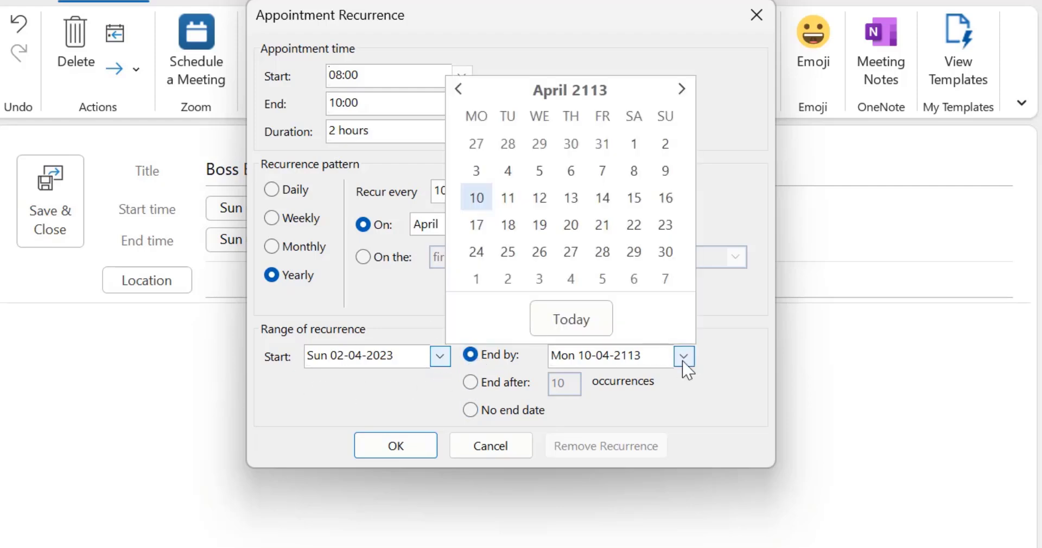
{"action": "left_click", "coordinate": [471, 382]}
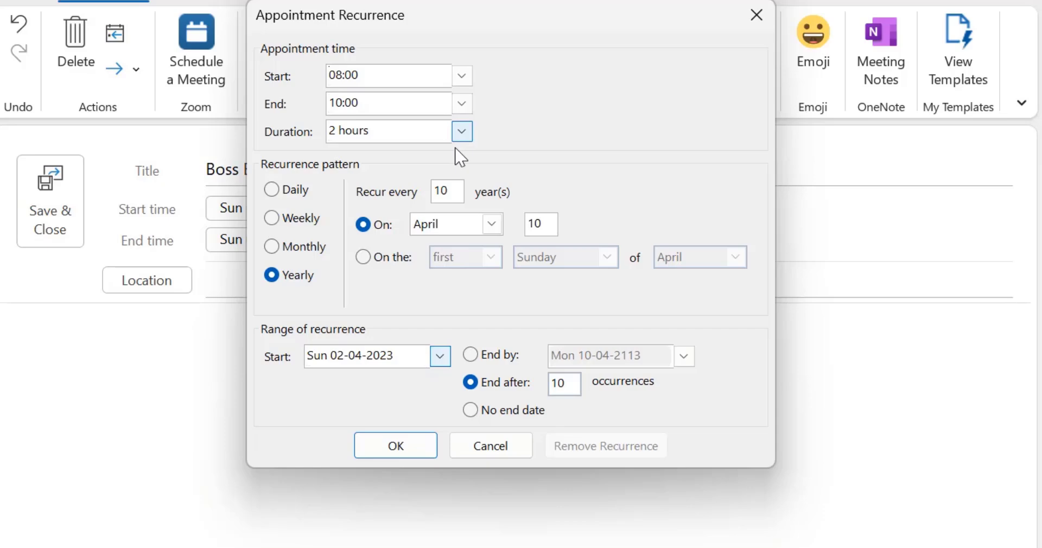
{"action": "left_click", "coordinate": [471, 411]}
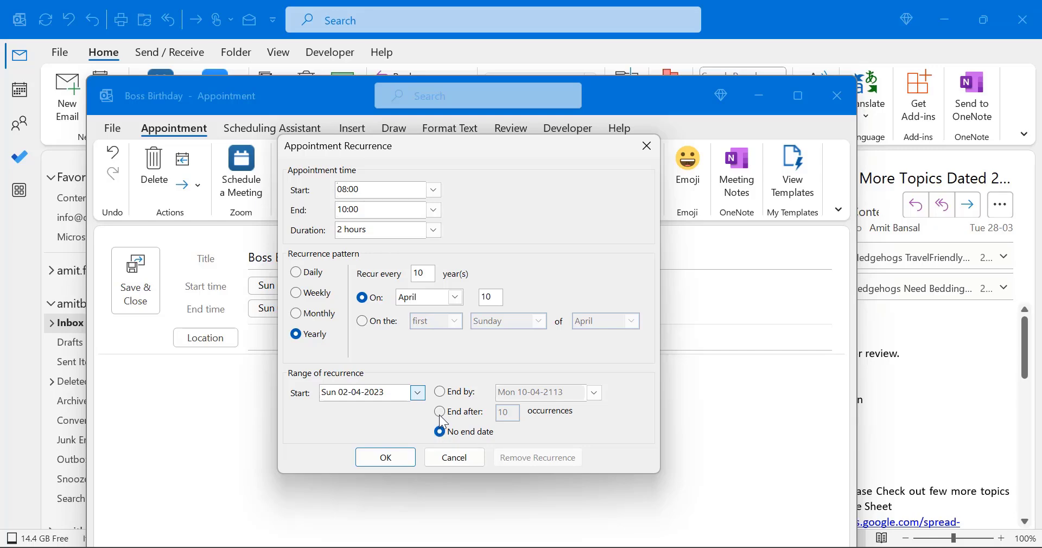
{"action": "left_click", "coordinate": [440, 412]}
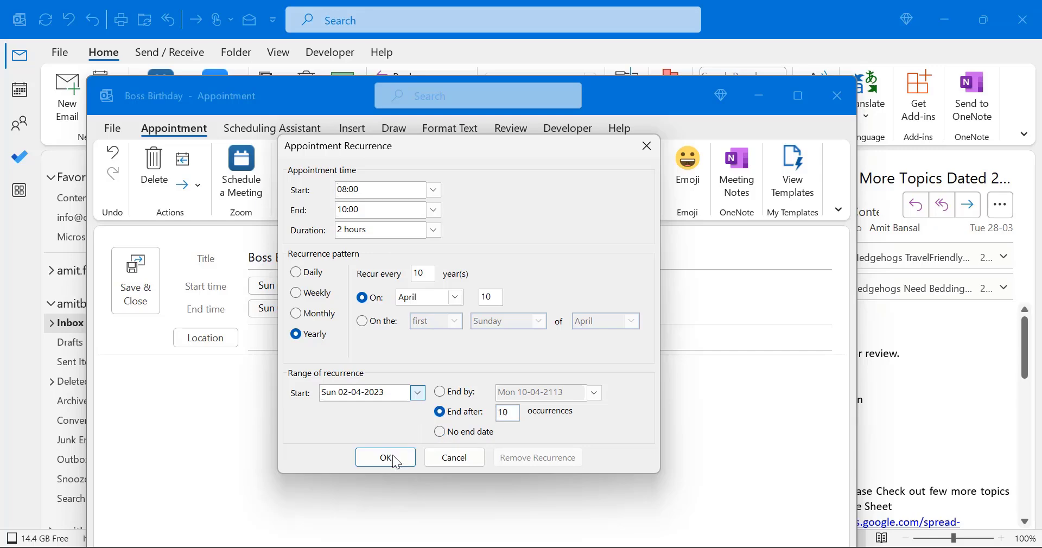
{"action": "left_click", "coordinate": [394, 458]}
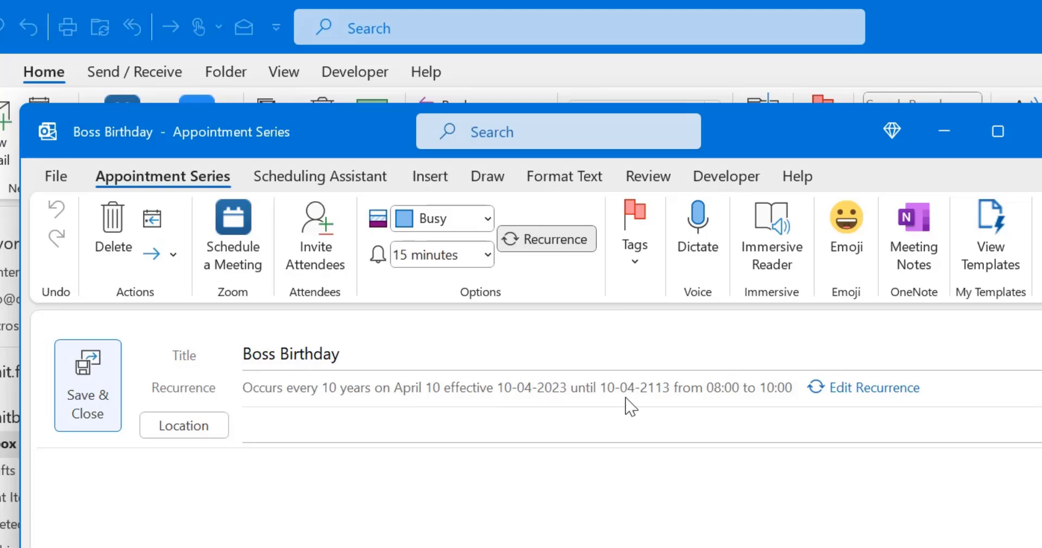
- Save and close the Boss Birthday appointment series, leaving its location and notes empty
{"action": "left_click", "coordinate": [286, 426]}
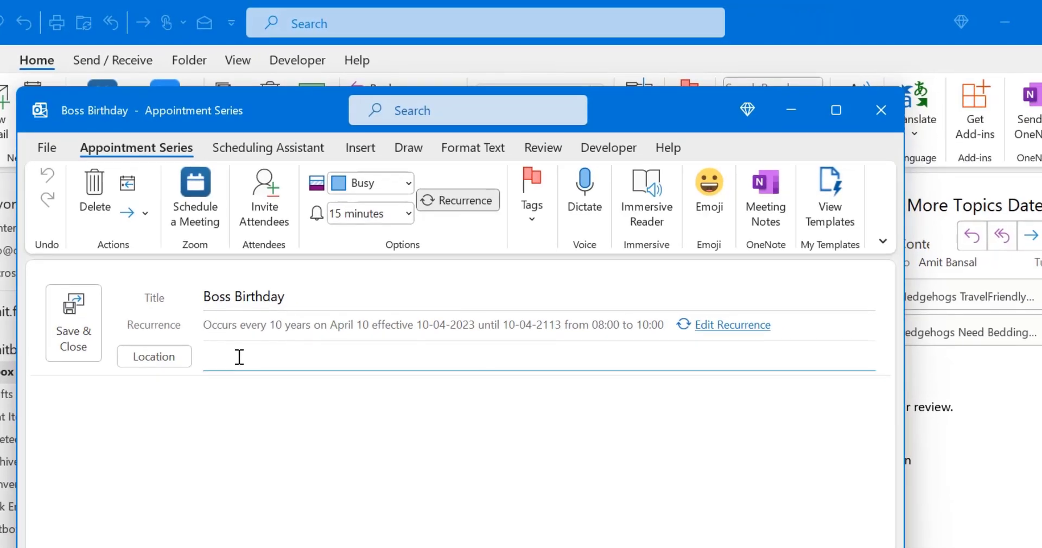
{"action": "left_click", "coordinate": [201, 408]}
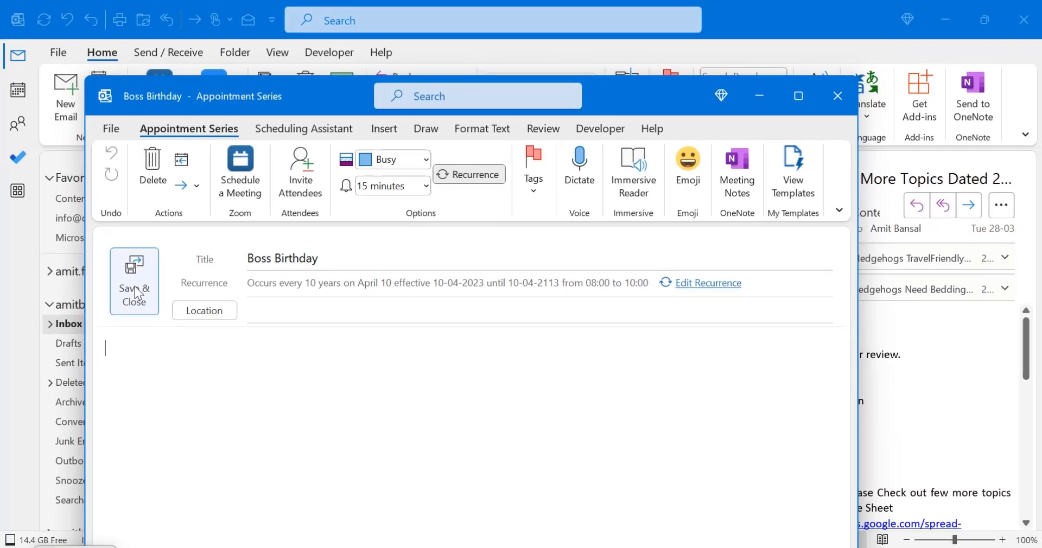
{"action": "left_click", "coordinate": [137, 293]}
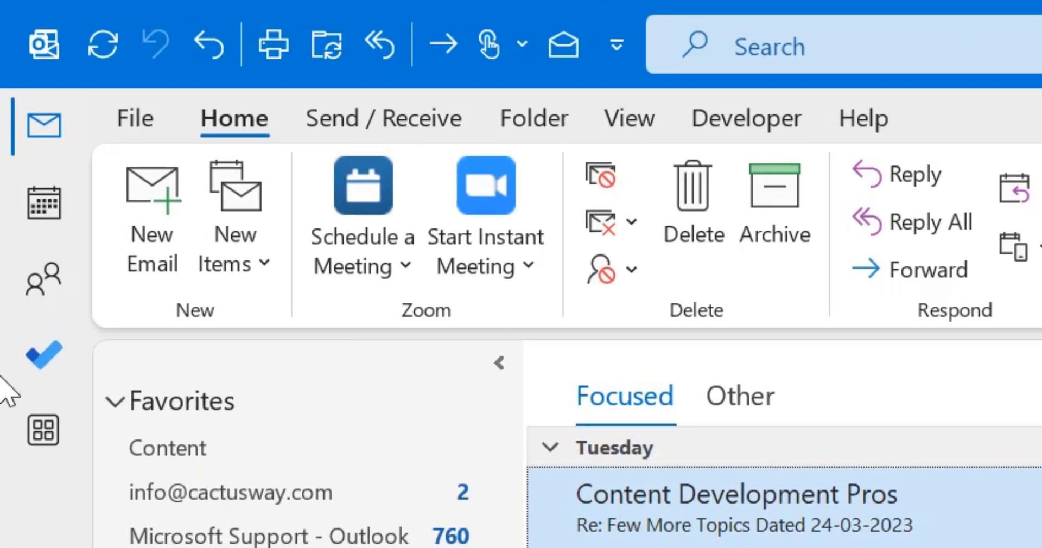
- Open the calendar and check the details of the Boss Birthday entry on 10 April 2023
{"action": "mouse_move", "coordinate": [8, 190]}
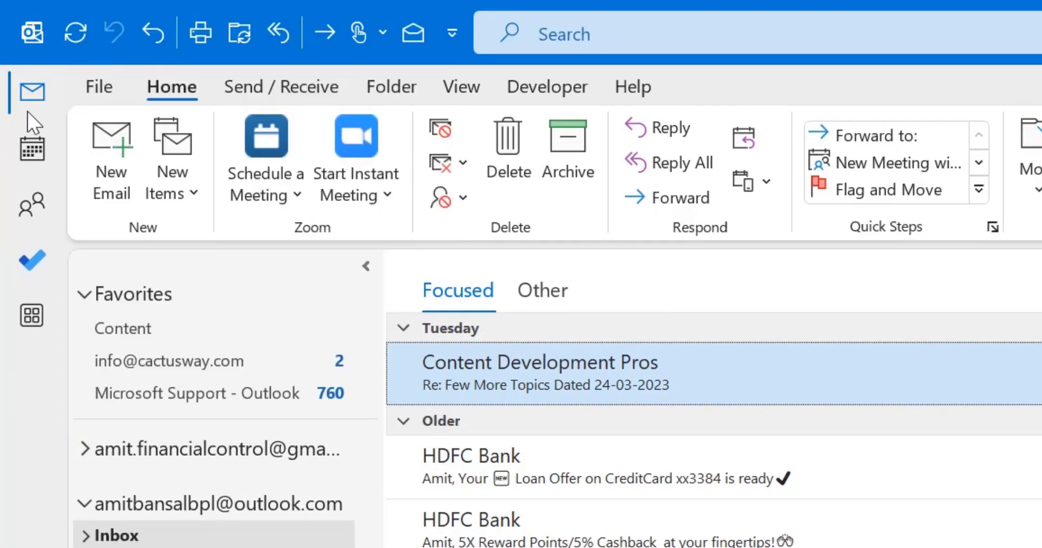
{"action": "left_click", "coordinate": [35, 160]}
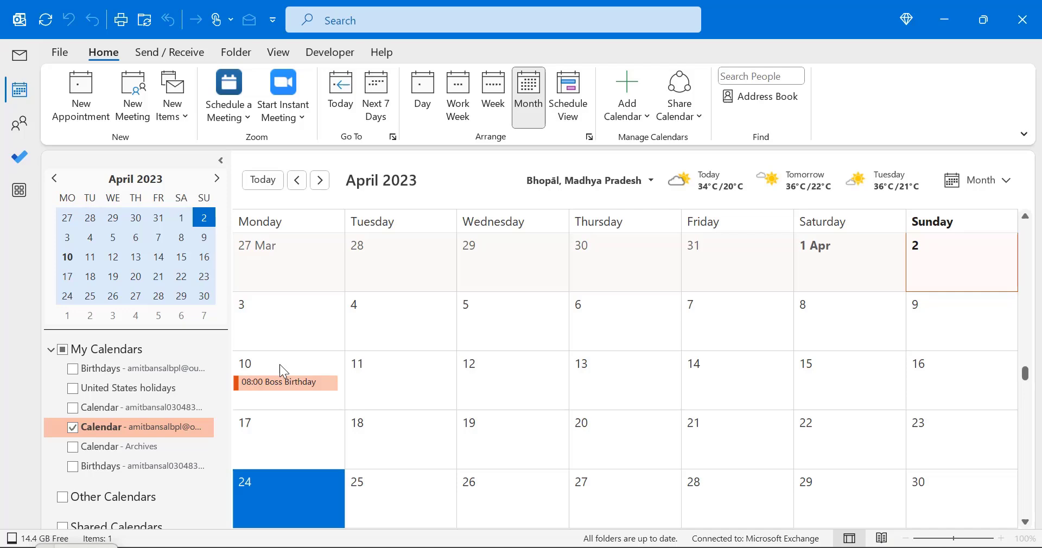
{"action": "left_click", "coordinate": [313, 414]}
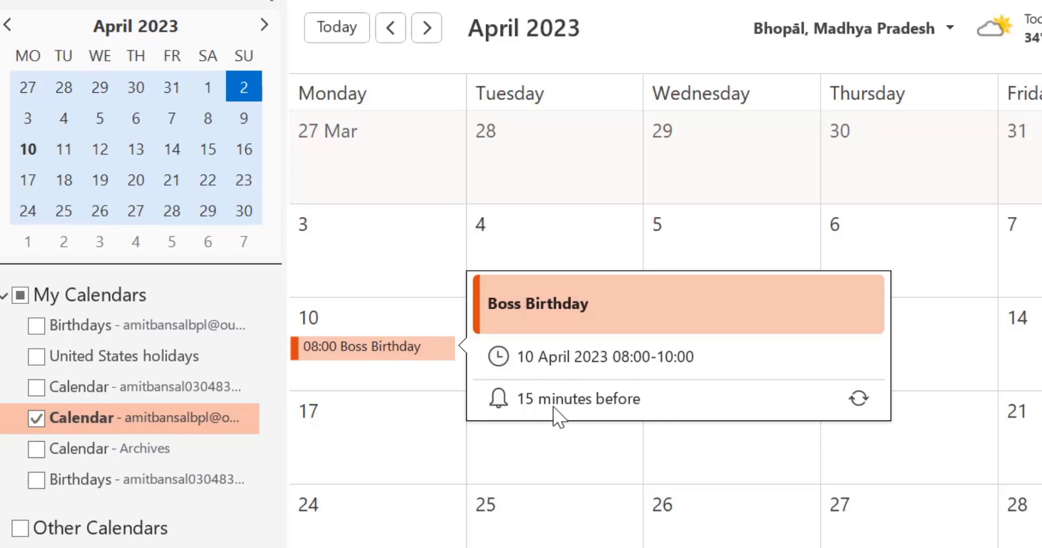
{"action": "left_click", "coordinate": [695, 244]}
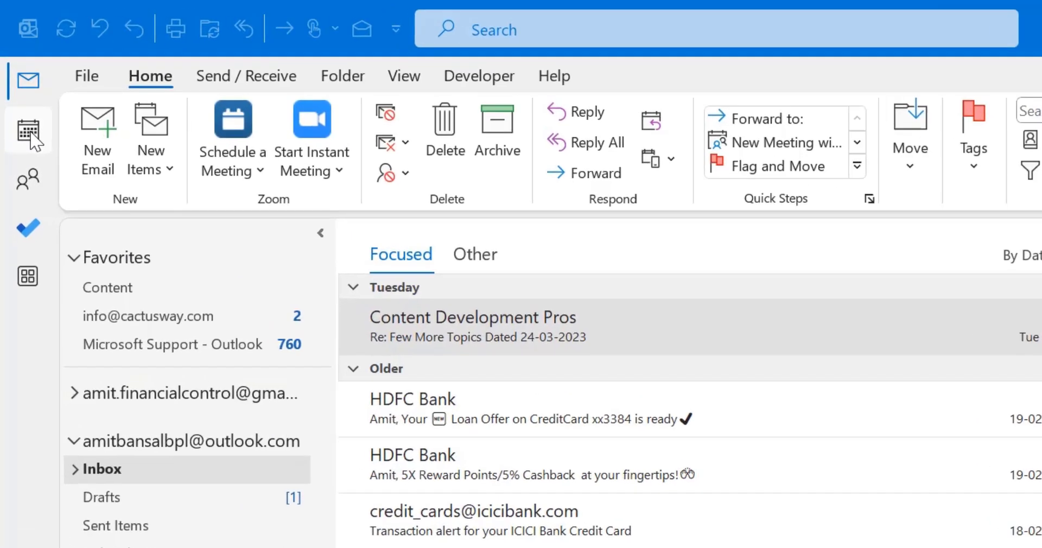
- Start a new all-day event from 12 April 2023 in the calendar and open its recurrence settings
{"action": "left_click", "coordinate": [23, 95]}
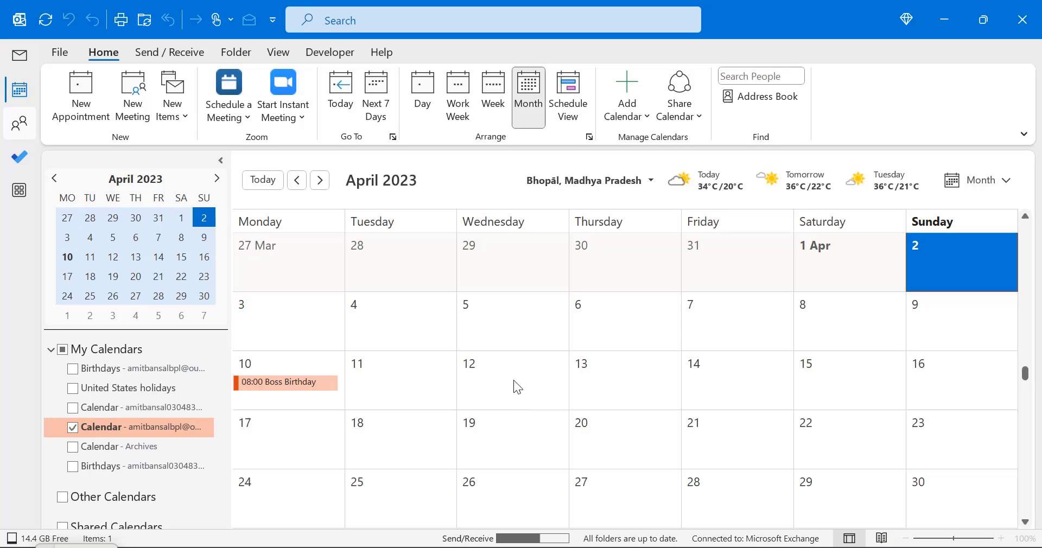
{"action": "left_click", "coordinate": [513, 377]}
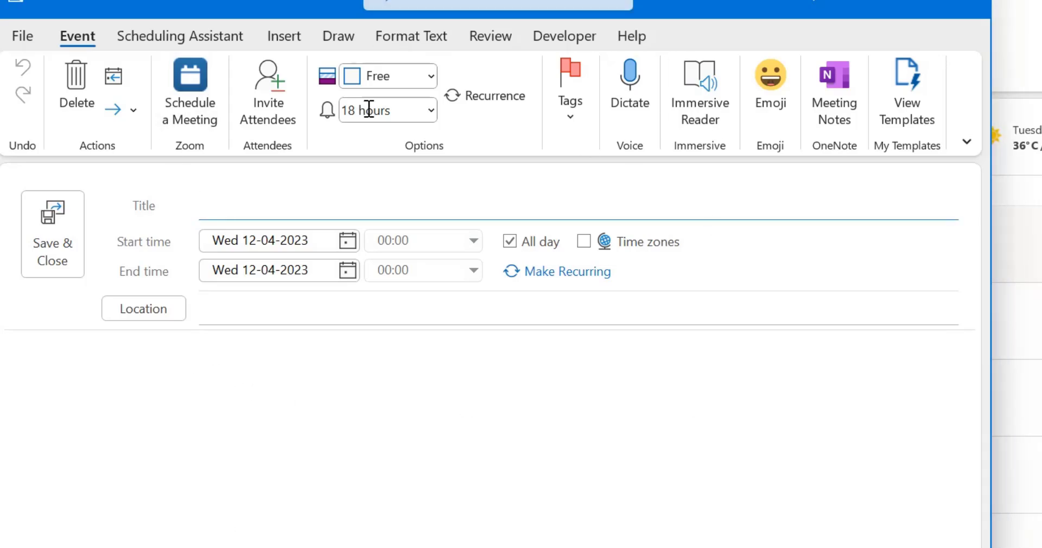
{"action": "left_click", "coordinate": [545, 274]}
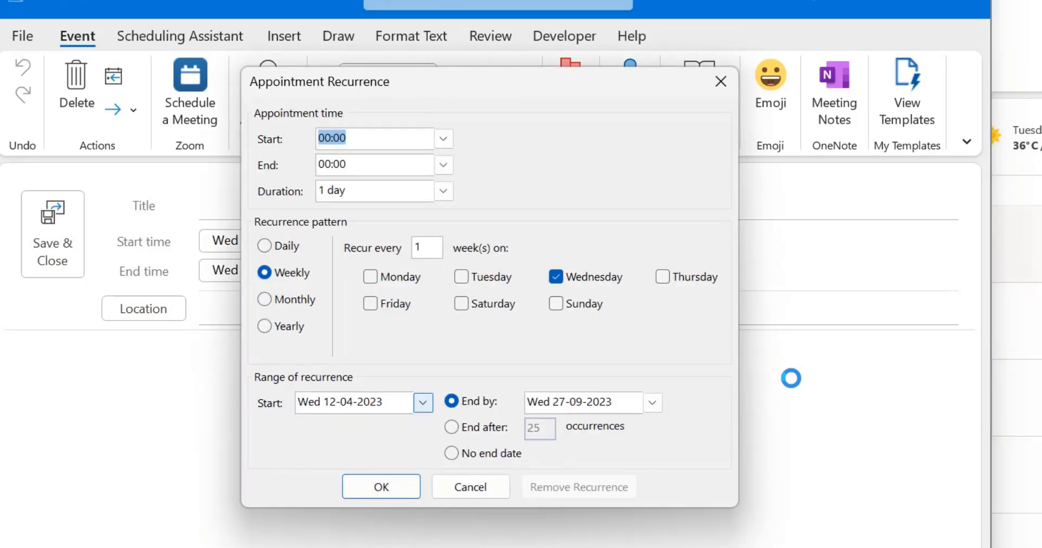
- Make the event recur monthly on day 12 of every month, with the recurrence range starting on Fri 07-04-2023
{"action": "left_click", "coordinate": [264, 299]}
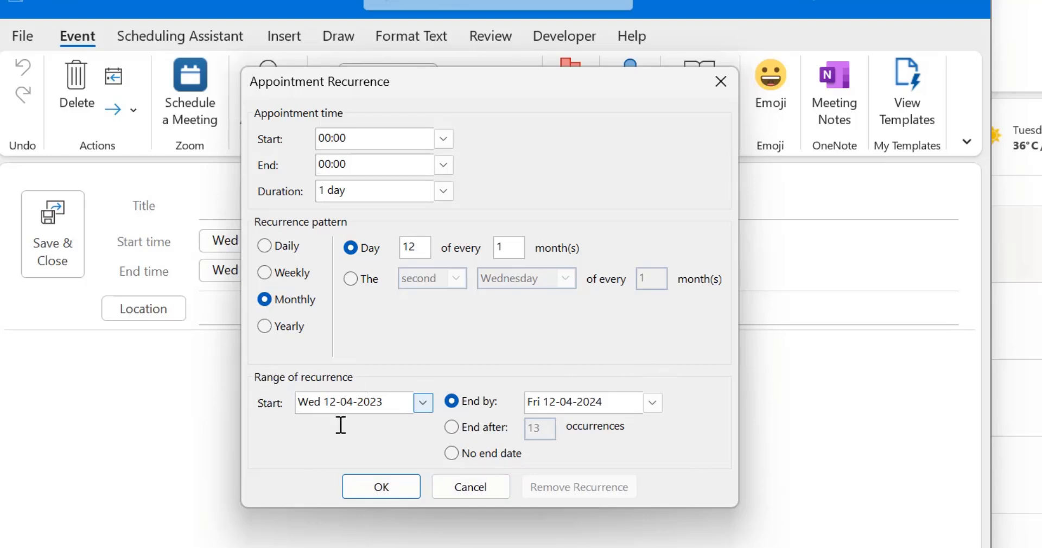
{"action": "left_click", "coordinate": [423, 403]}
{"action": "left_click", "coordinate": [346, 228]}
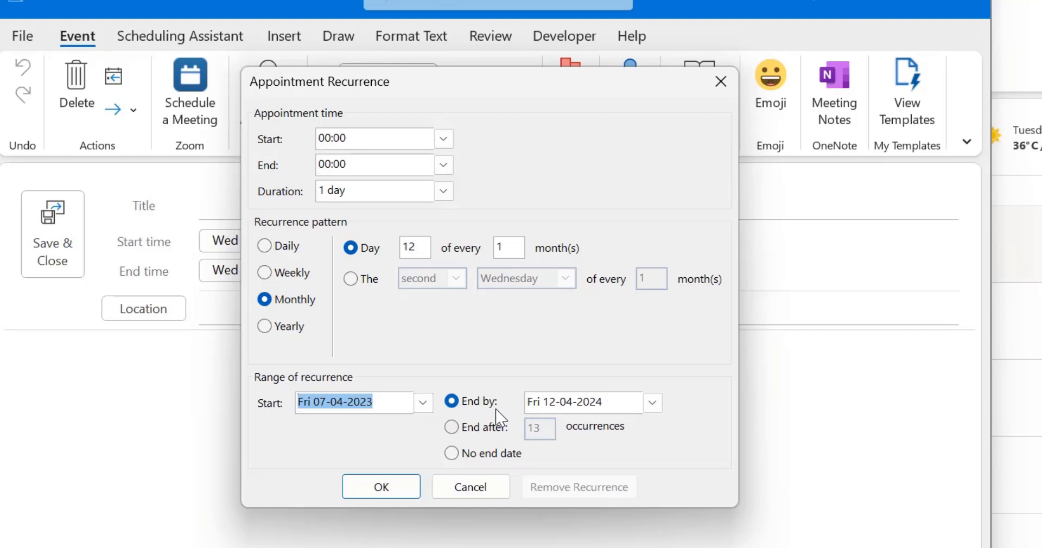
- Set the range of recurrence to end after 20 occurrences and apply the recurrence settings
{"action": "left_click", "coordinate": [451, 431]}
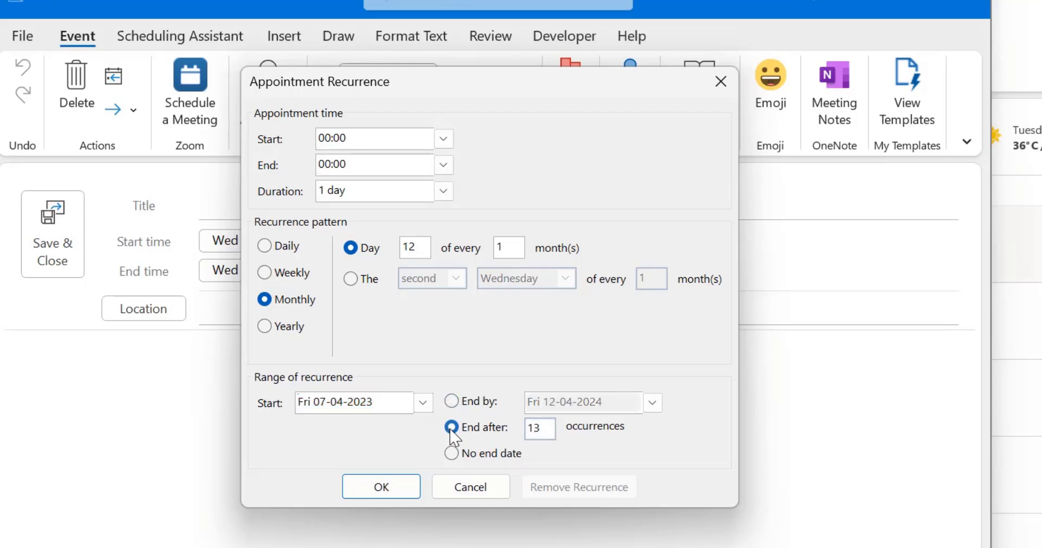
{"action": "double_click", "coordinate": [540, 429]}
{"action": "type", "text": "20"}
{"action": "left_click", "coordinate": [415, 491]}
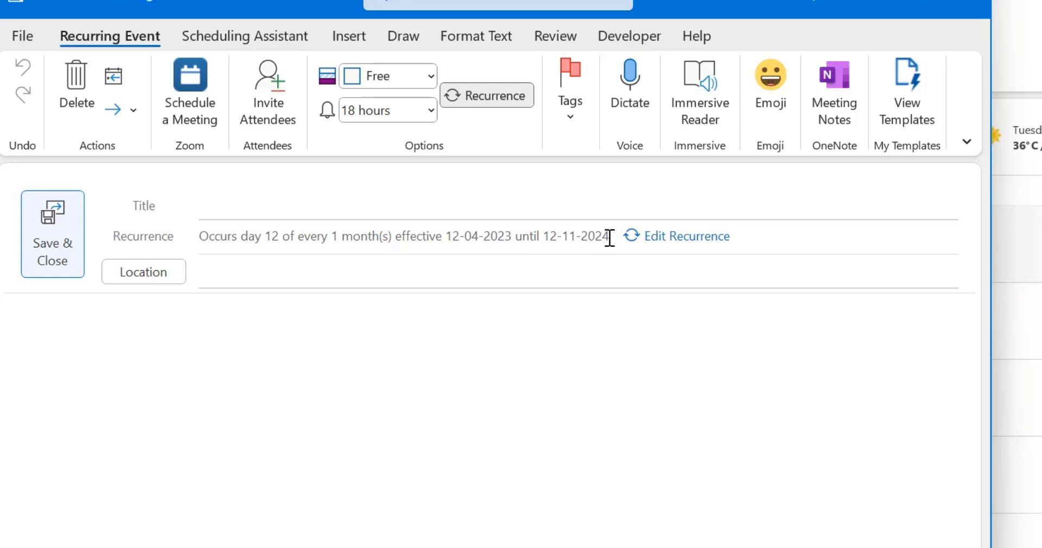
- Title the recurring event "Rent Payment", then save and close it without a location or notes
{"action": "left_click", "coordinate": [341, 201]}
{"action": "type", "text": "R"}
{"action": "key", "text": "BackSpace"}
{"action": "type", "text": "Rent "}
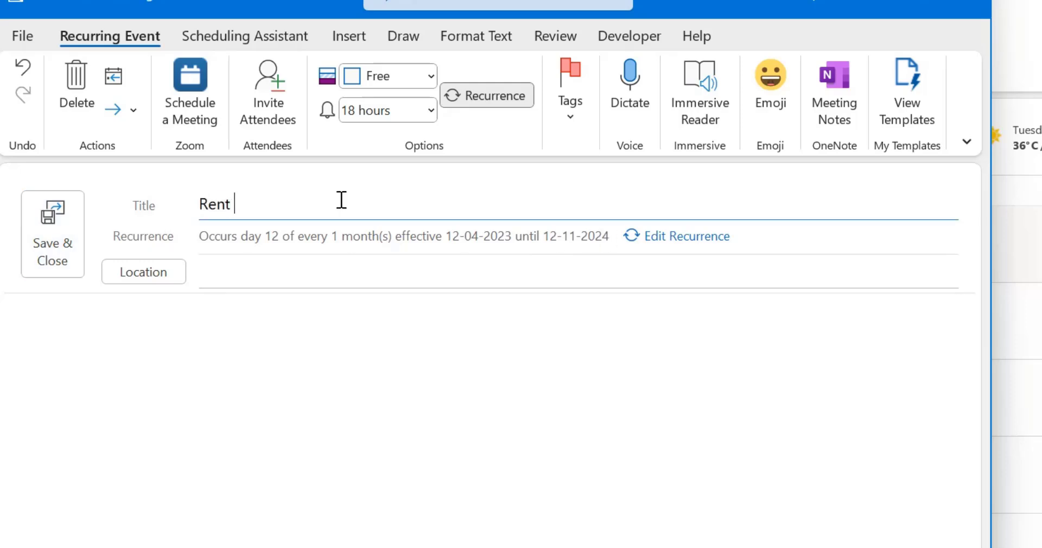
{"action": "type", "text": "Payment"}
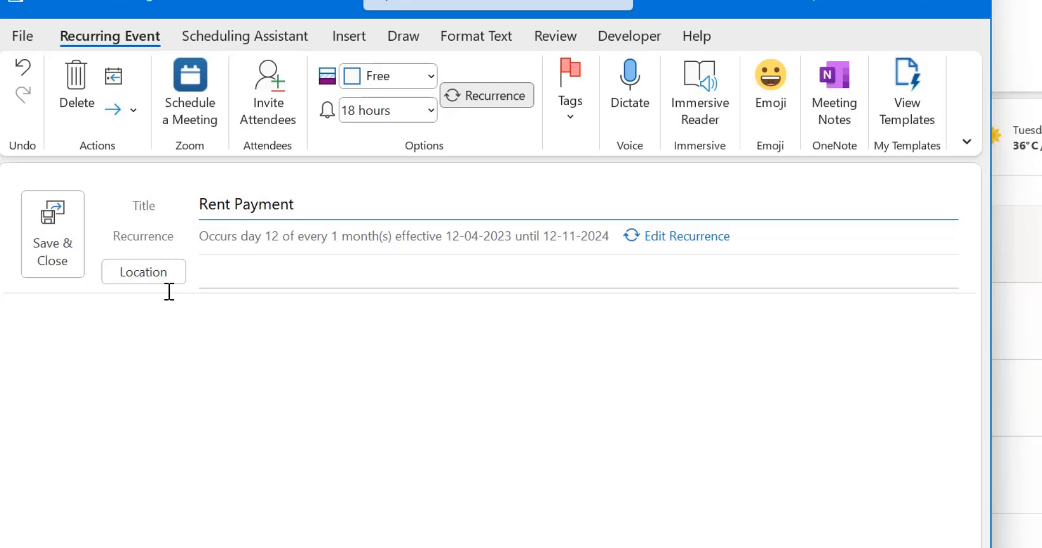
{"action": "left_click", "coordinate": [204, 346]}
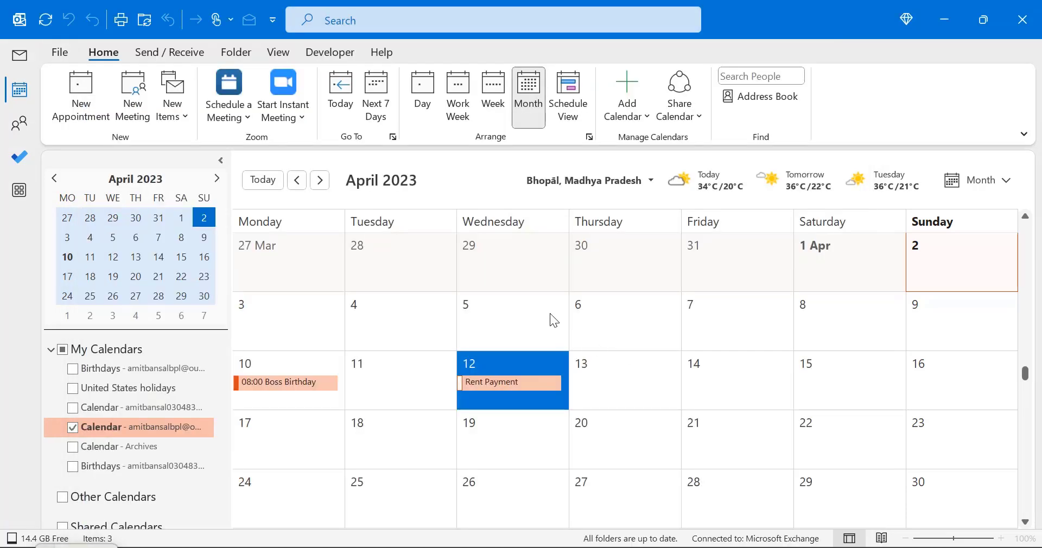
- Check the monthly Rent Payment entries in the calendar from April through July 2023
{"action": "left_click", "coordinate": [551, 320]}
{"action": "left_click", "coordinate": [481, 402]}
{"action": "left_click", "coordinate": [619, 376]}
{"action": "left_click", "coordinate": [545, 361]}
{"action": "scroll", "coordinate": [545, 379], "scroll_direction": "down", "scroll_amount": 5}
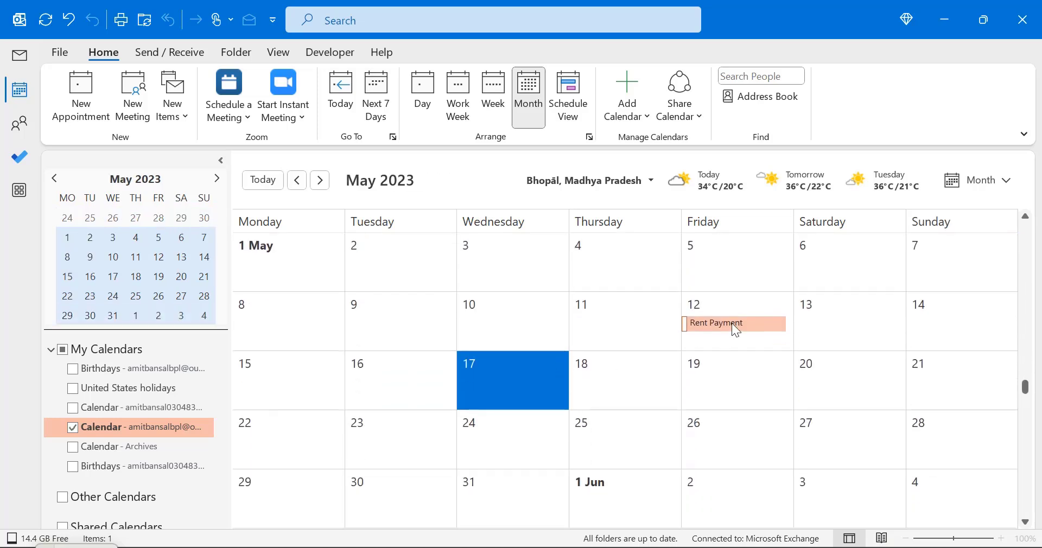
{"action": "scroll", "coordinate": [749, 394], "scroll_direction": "down", "scroll_amount": 4}
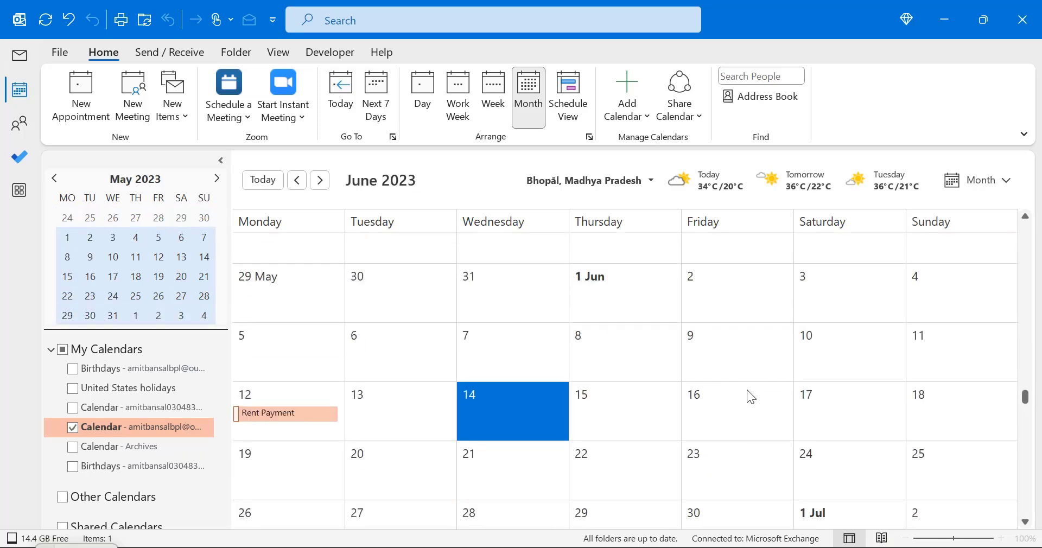
{"action": "scroll", "coordinate": [747, 390], "scroll_direction": "down", "scroll_amount": 1}
{"action": "scroll", "coordinate": [559, 343], "scroll_direction": "down", "scroll_amount": 2}
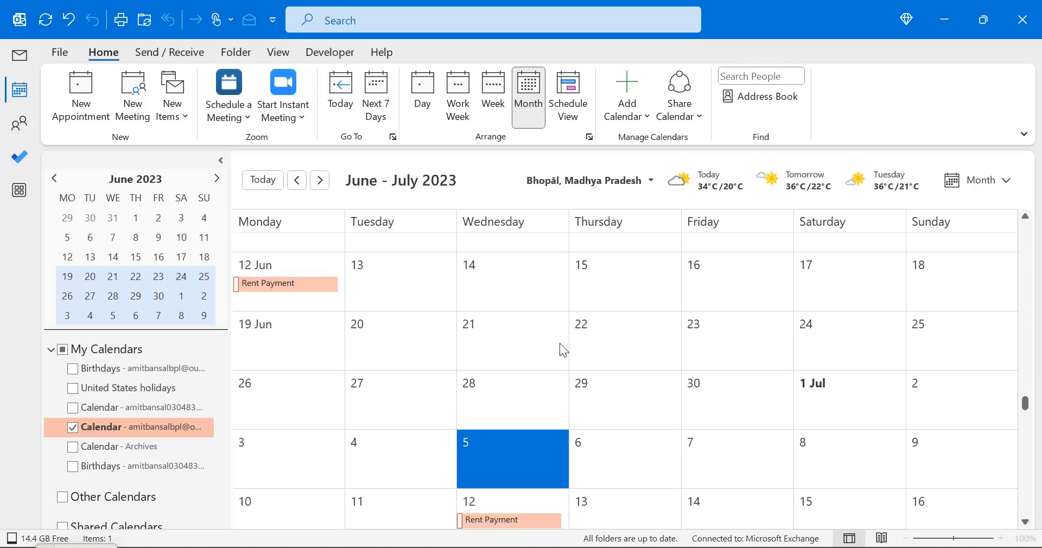
{"action": "scroll", "coordinate": [559, 343], "scroll_direction": "down", "scroll_amount": 2}
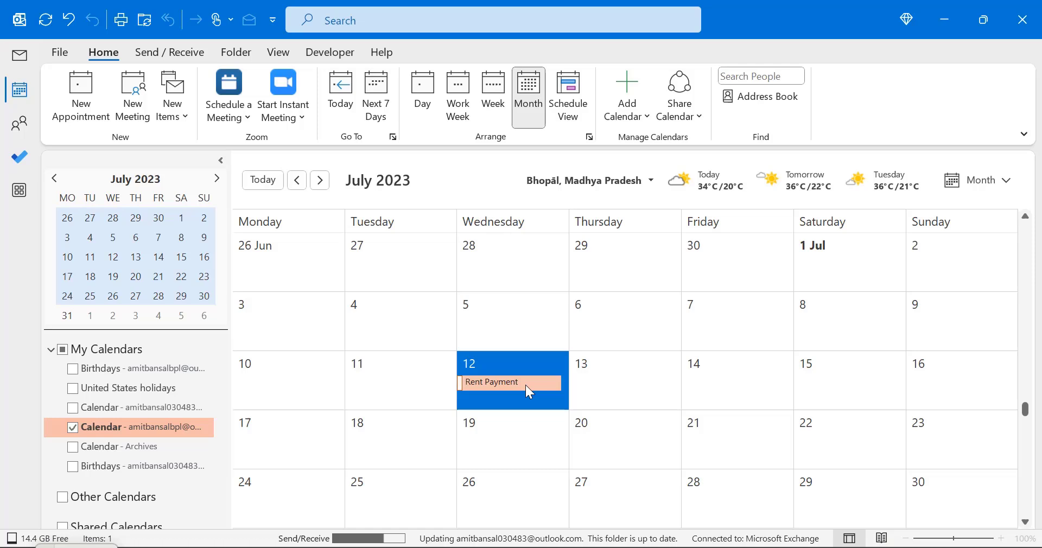
{"action": "scroll", "coordinate": [525, 386], "scroll_direction": "up", "scroll_amount": 8}
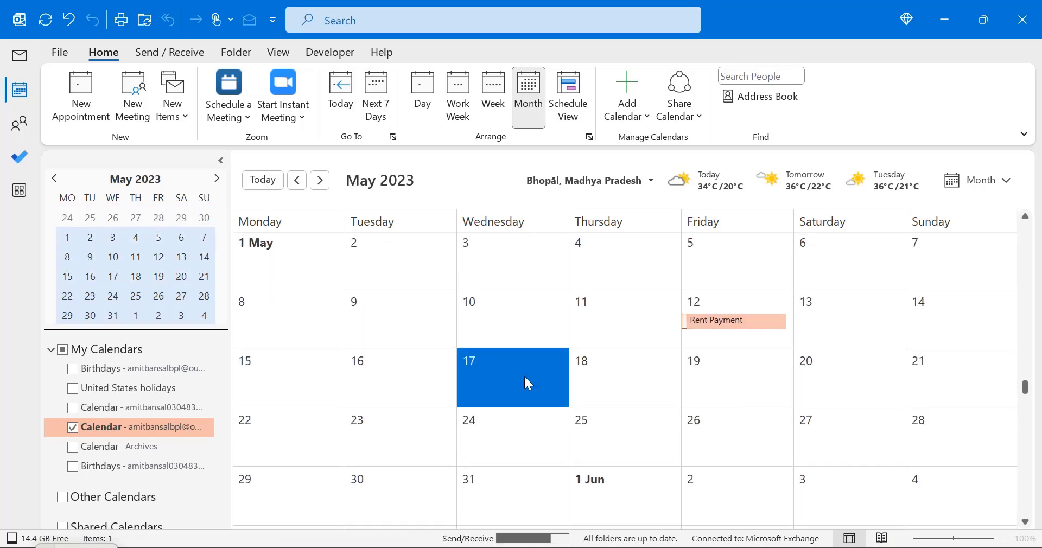